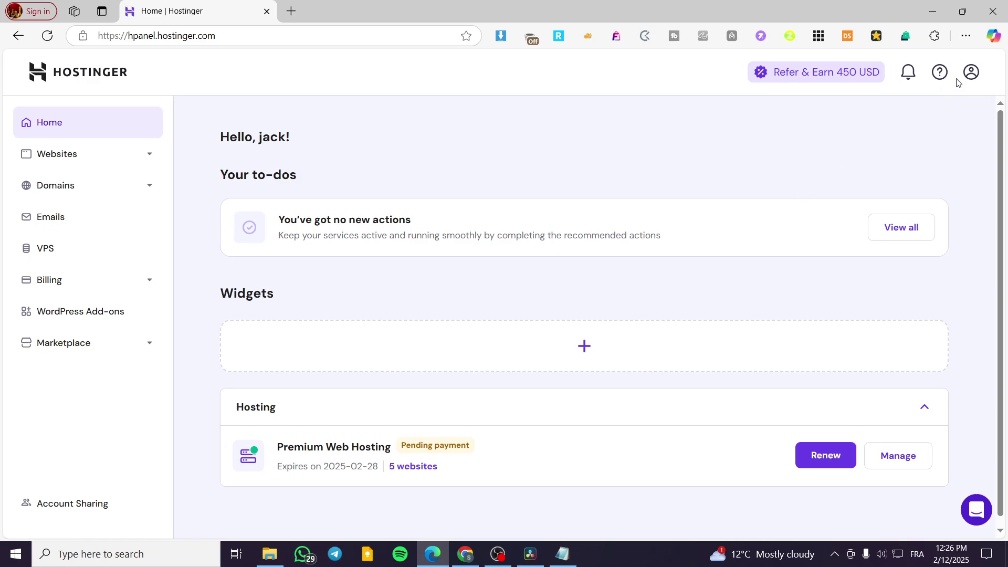
Open the hPanel Websites list and review the five sites on the Premium Web Hosting plan
click(118, 152)
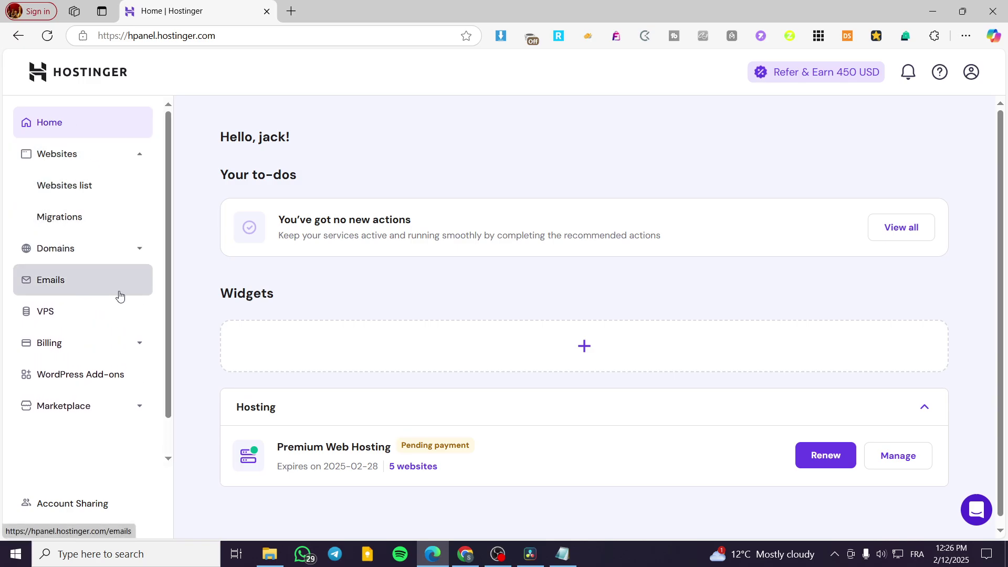
click(72, 194)
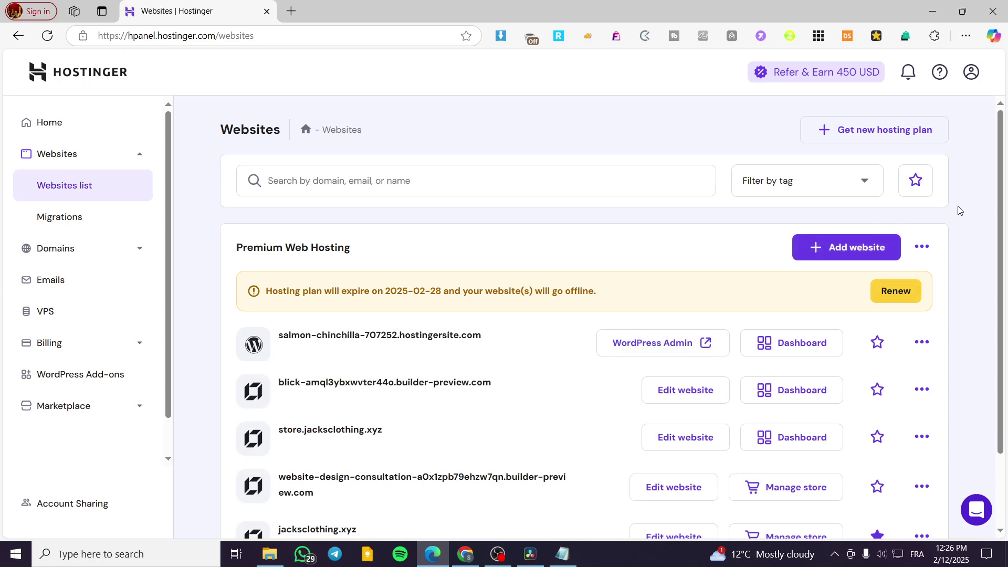
scroll(840, 263, down, 3)
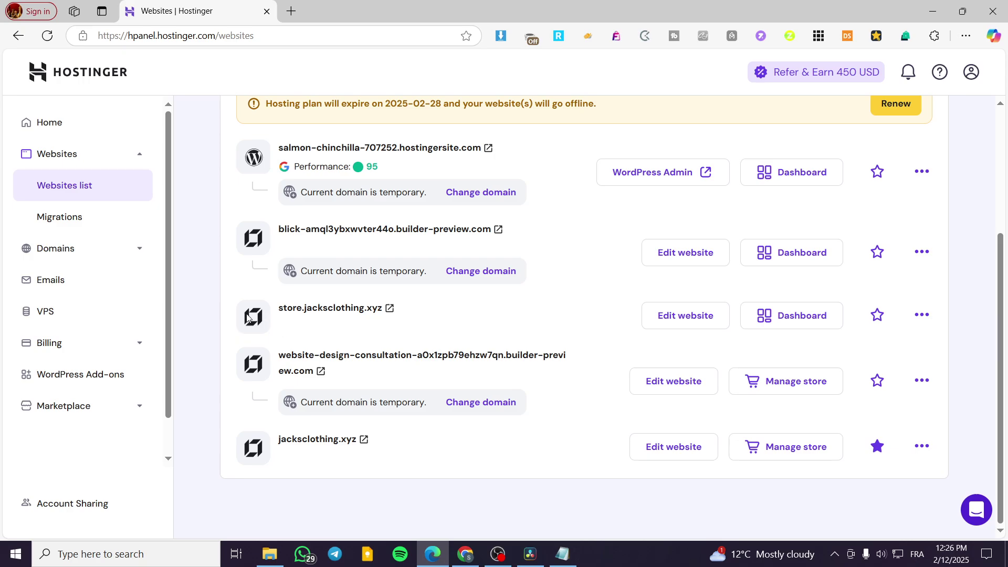
scroll(321, 360, up, 1)
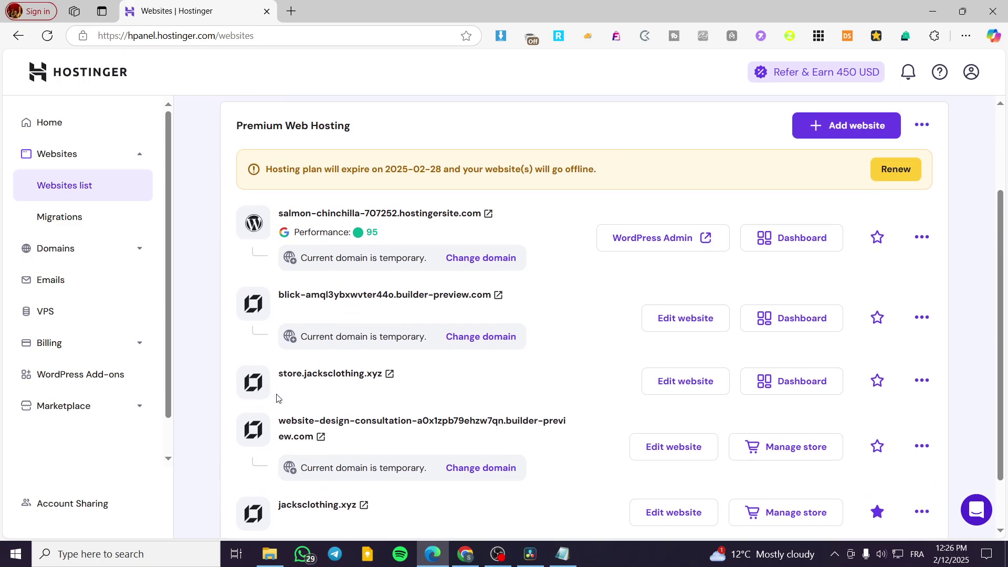
Check the Add website options, then open store.jacksclothing.xyz in the Website Builder editor
click(818, 125)
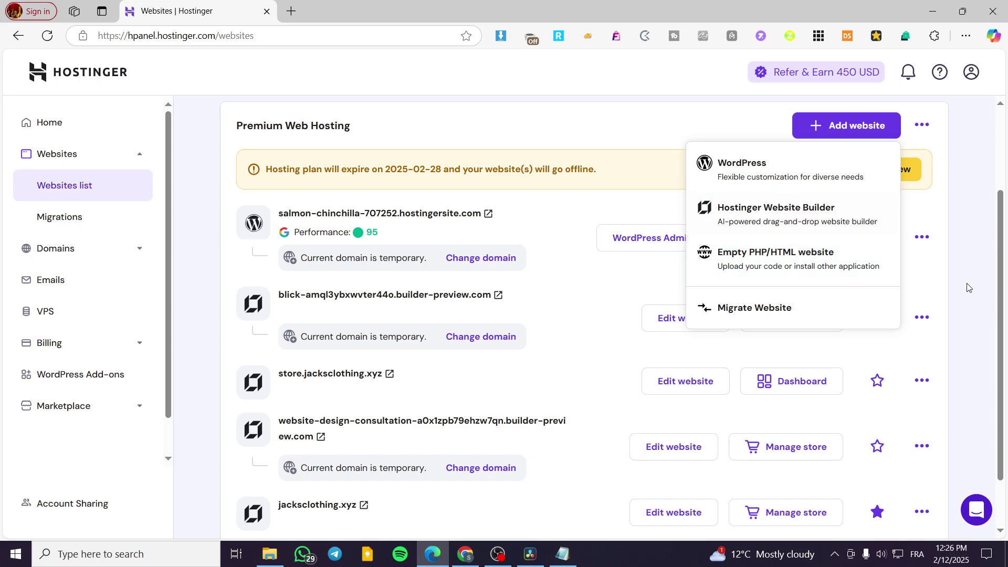
scroll(832, 217, down, 2)
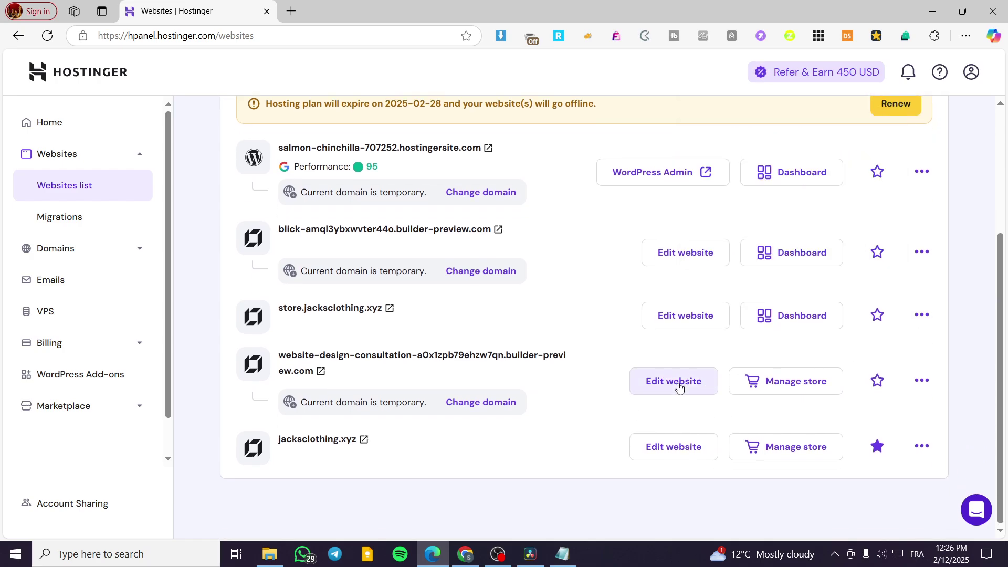
click(684, 321)
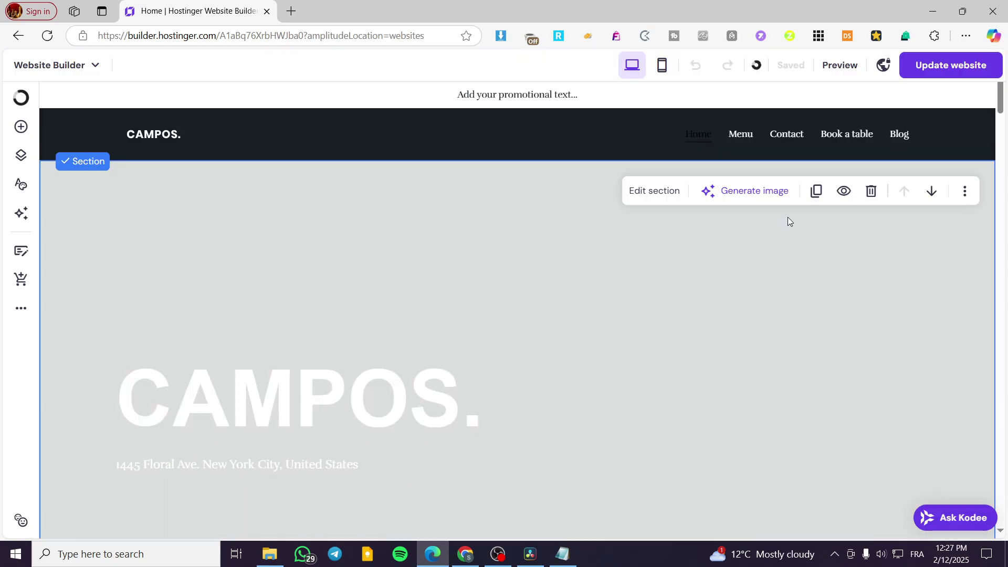
Scroll through the CAMPOS home page once loaded and return to the hero image at the top
scroll(905, 320, down, 5)
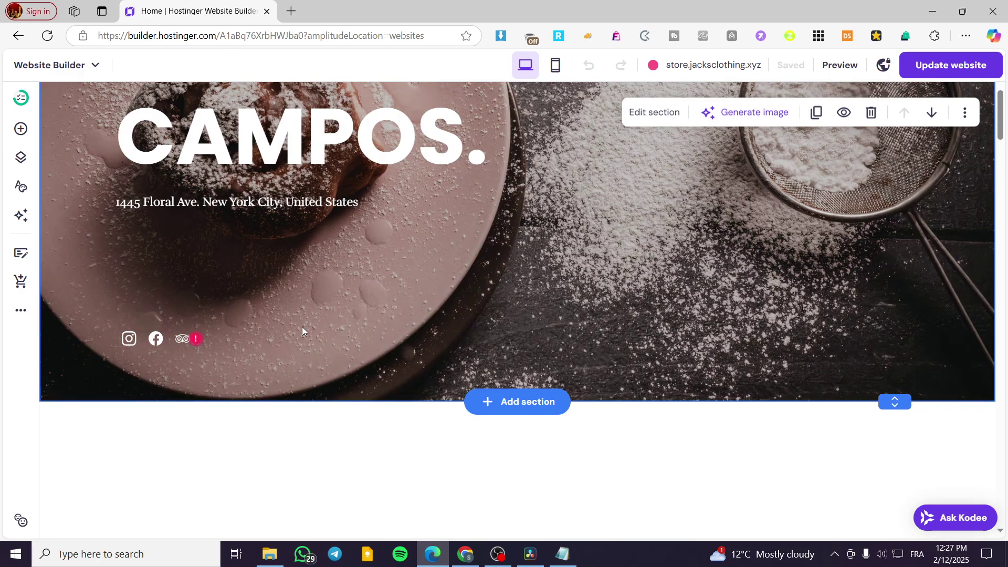
scroll(612, 284, down, 2)
scroll(609, 286, down, 2)
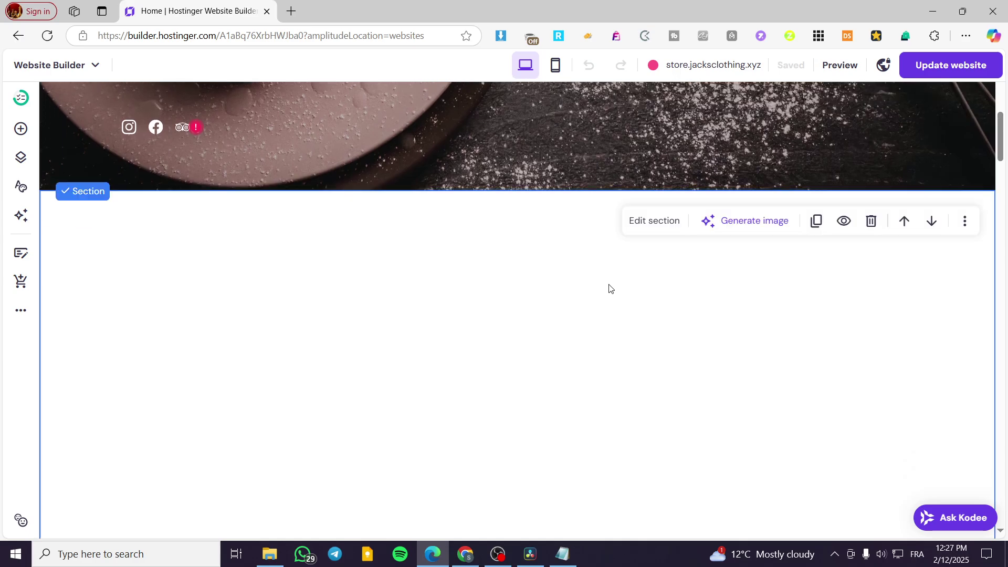
scroll(610, 287, up, 5)
scroll(611, 288, down, 4)
scroll(807, 286, up, 5)
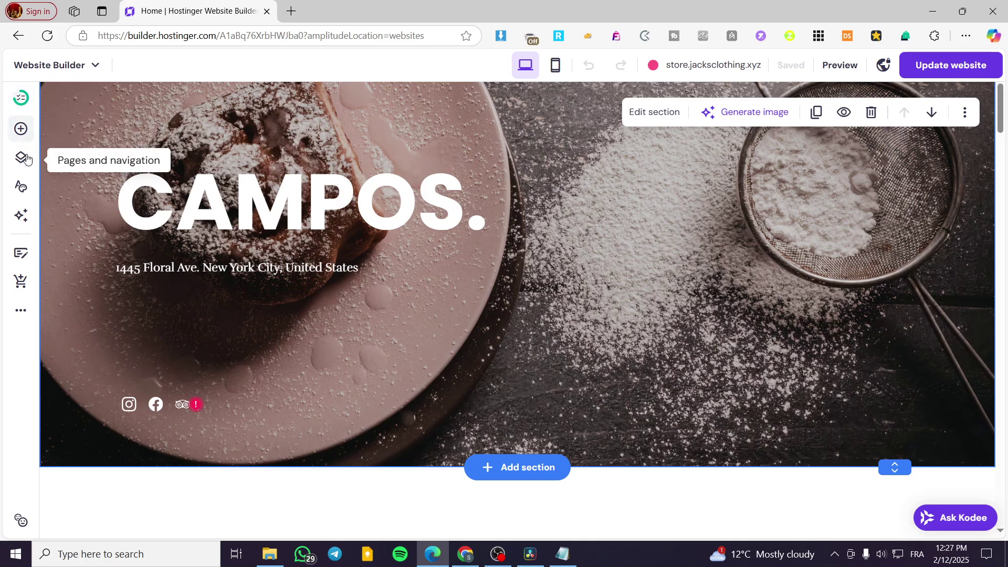
scroll(177, 305, up, 3)
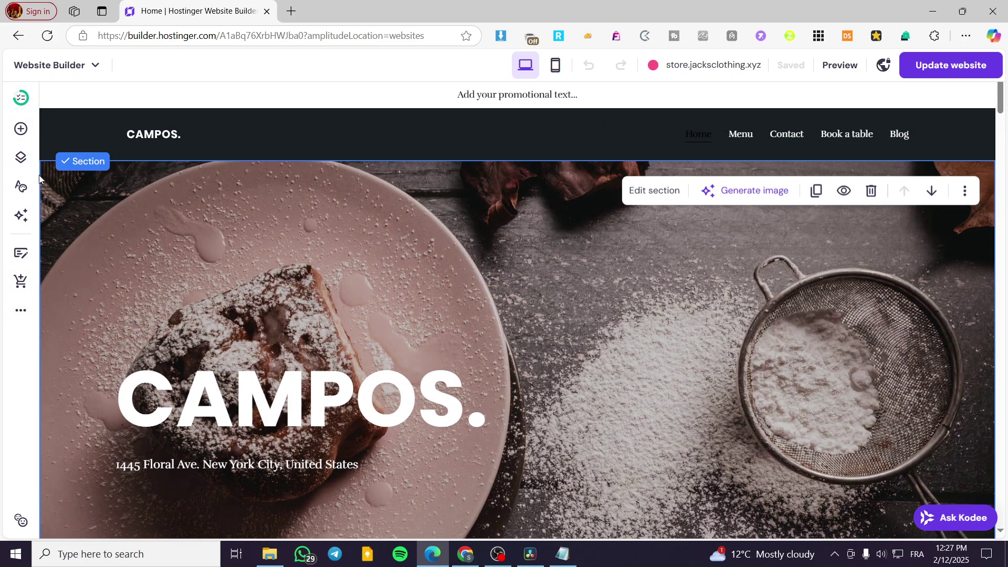
Open General settings from the sidebar's More settings menu
click(17, 313)
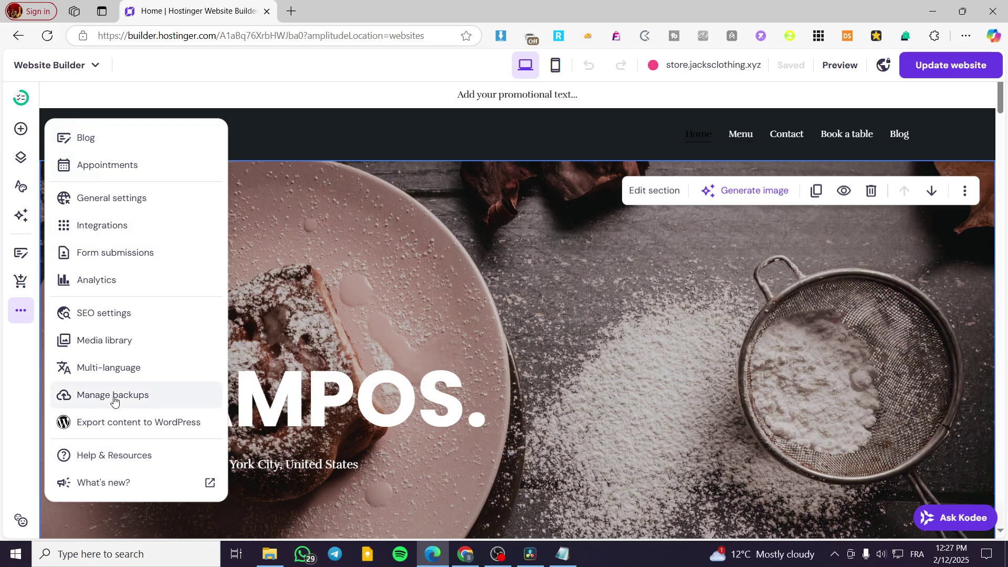
click(131, 201)
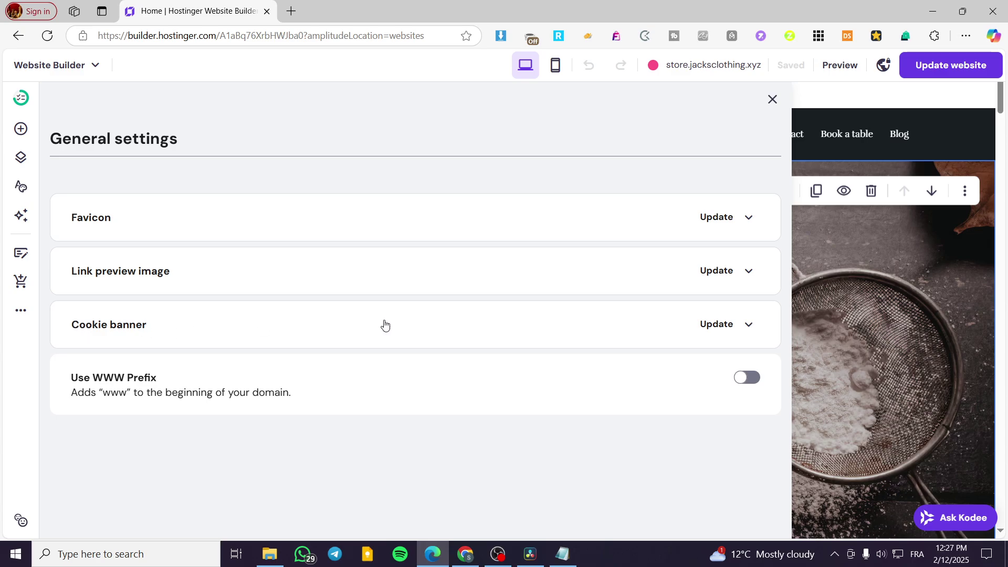
Expand Cookie banner and enable it, keeping the default cookie disclaimer text
click(717, 325)
scroll(698, 325, down, 1)
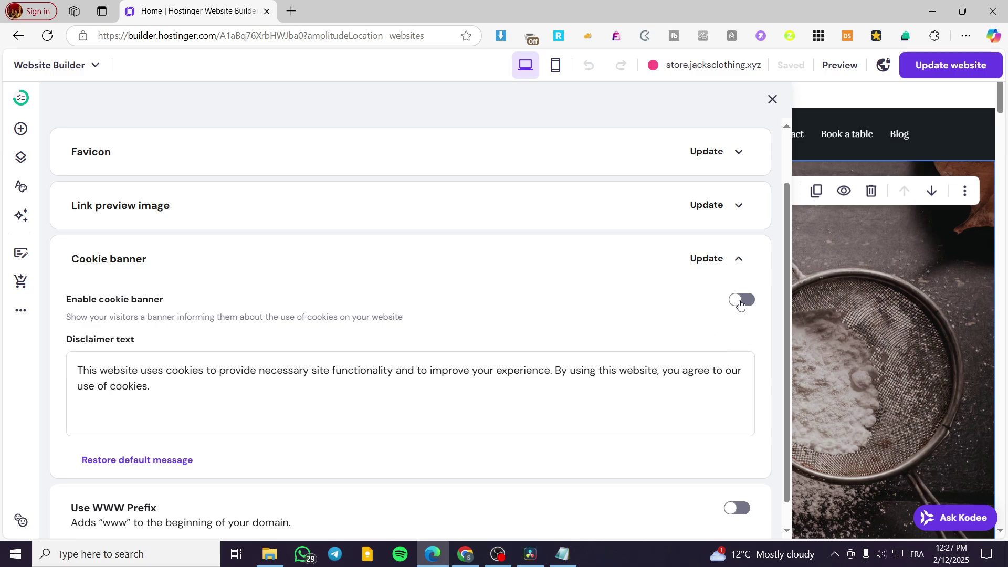
click(740, 303)
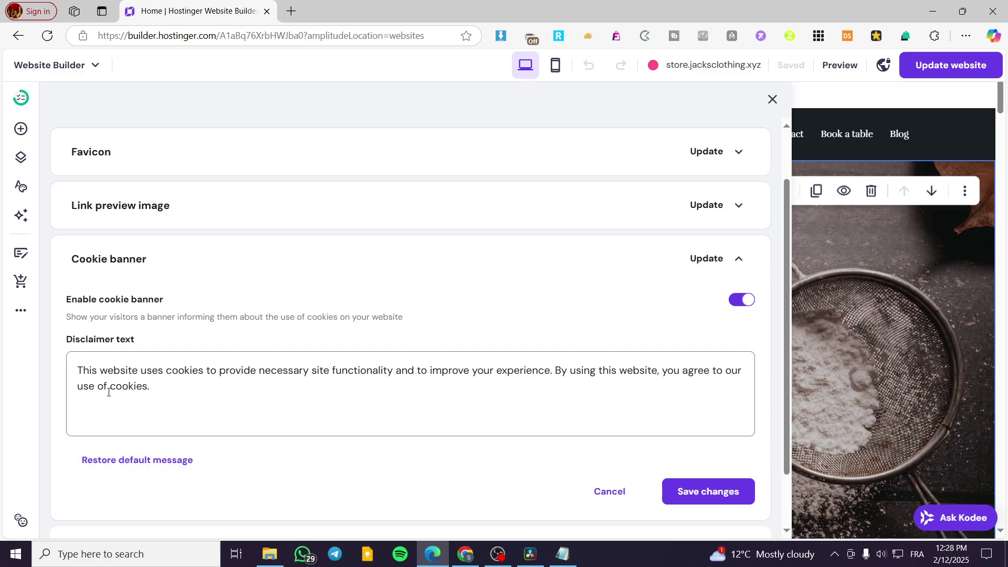
drag(76, 372, 171, 383)
click(206, 420)
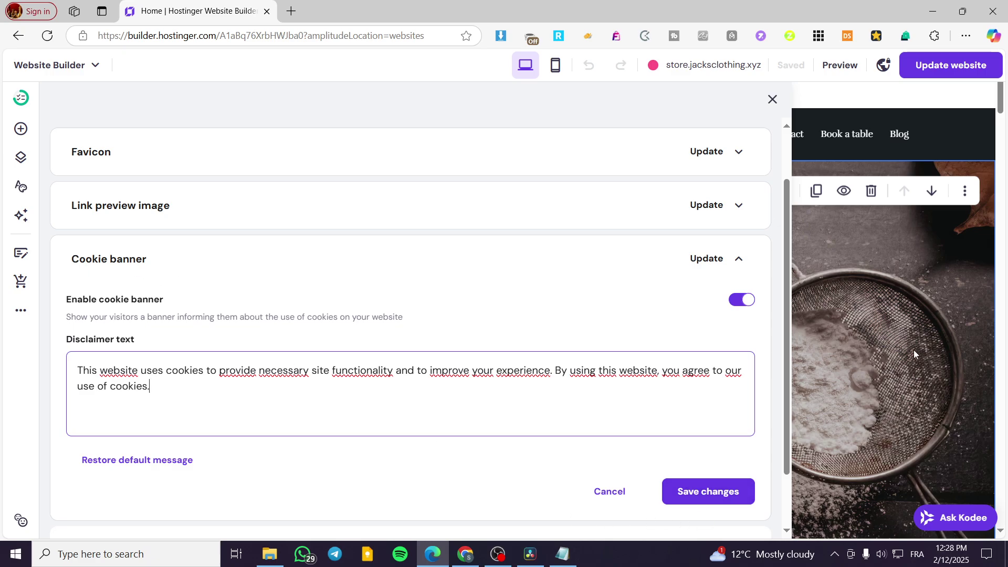
Save the cookie banner change, close General settings, and return to the builder tab
click(722, 493)
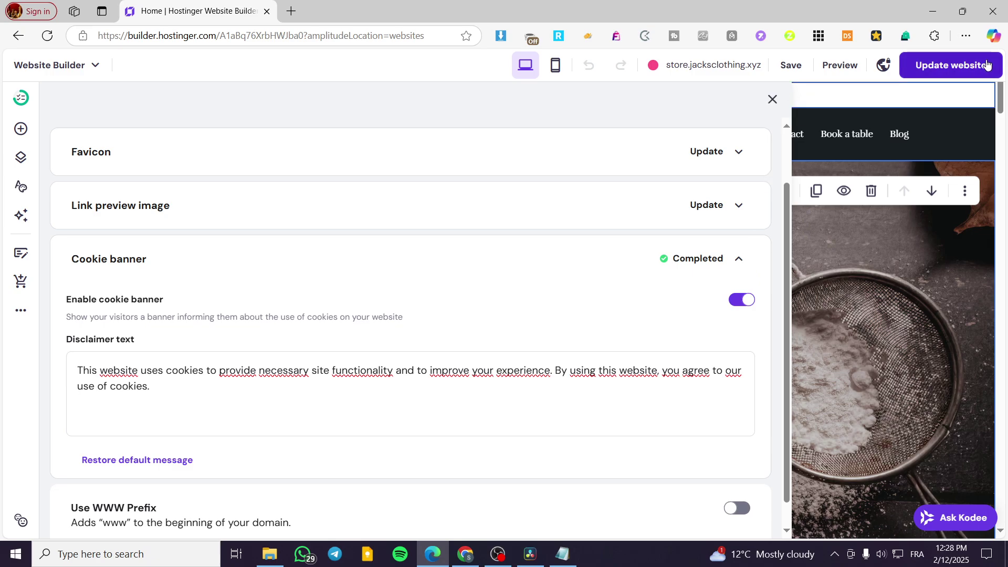
click(772, 100)
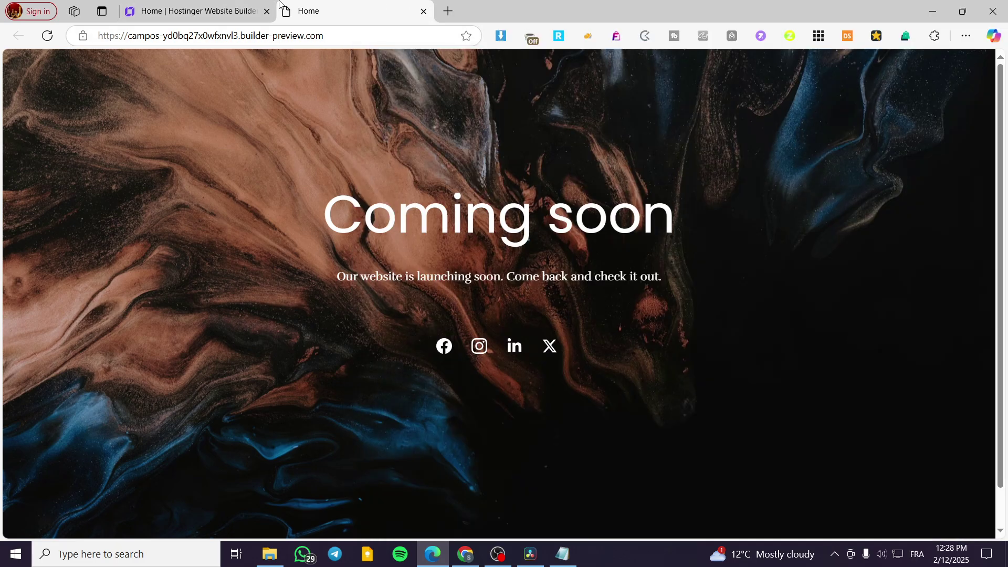
click(276, 6)
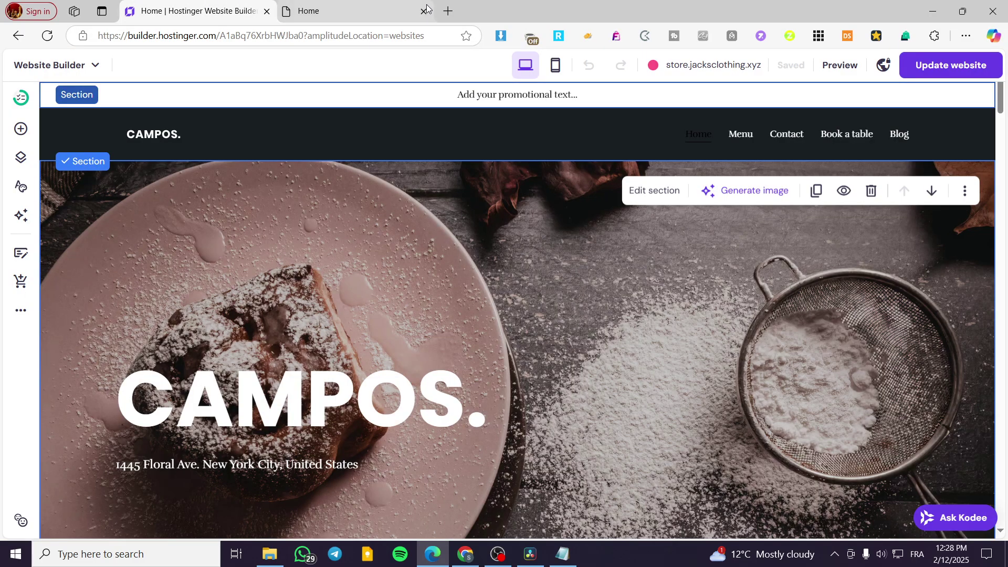
Close the old preview, switch off Coming soon mode, and update the website
click(423, 11)
click(884, 65)
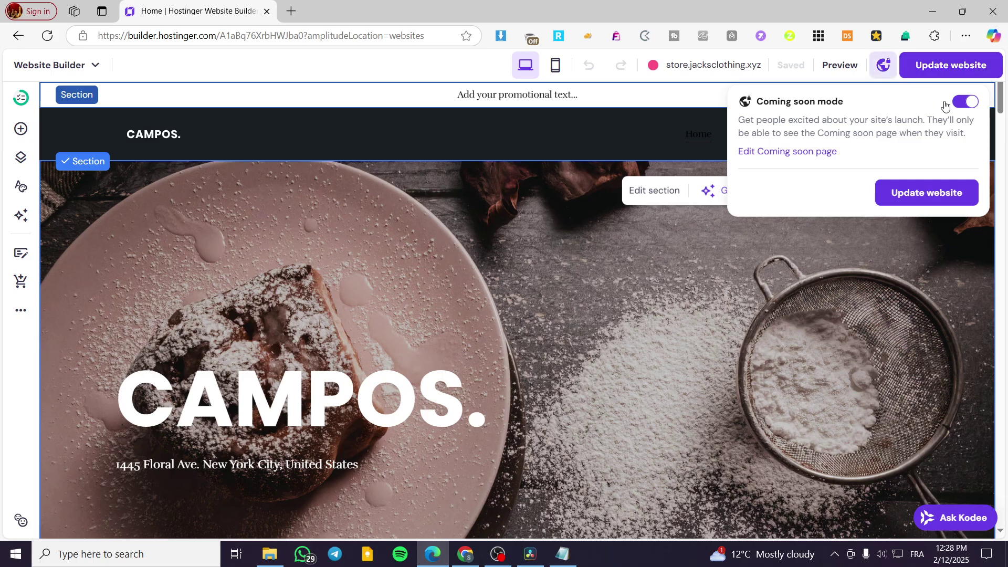
click(965, 101)
click(957, 195)
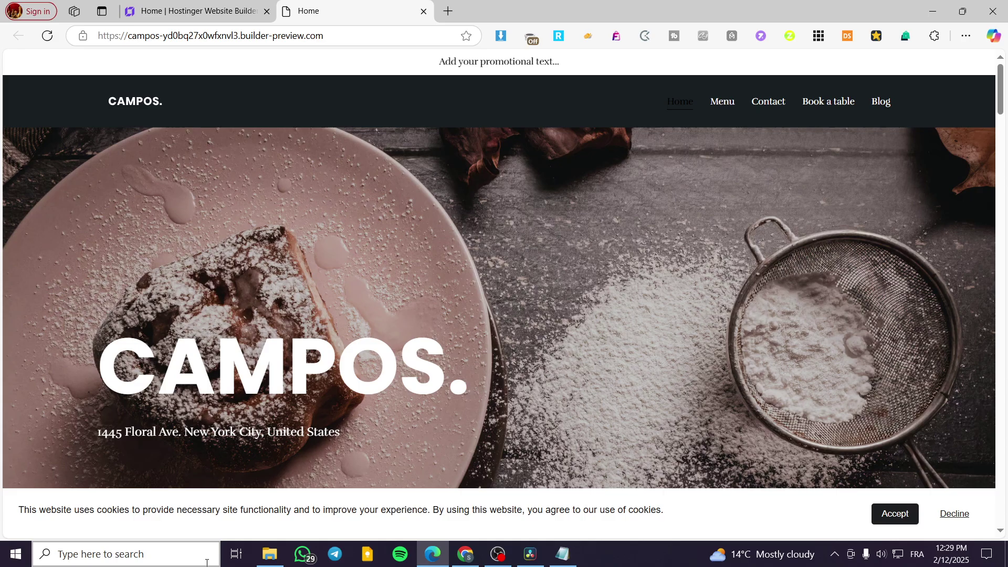
Decline the live site's cookie banner, close the preview, and go back to the Hostinger dashboard
drag(31, 513, 667, 503)
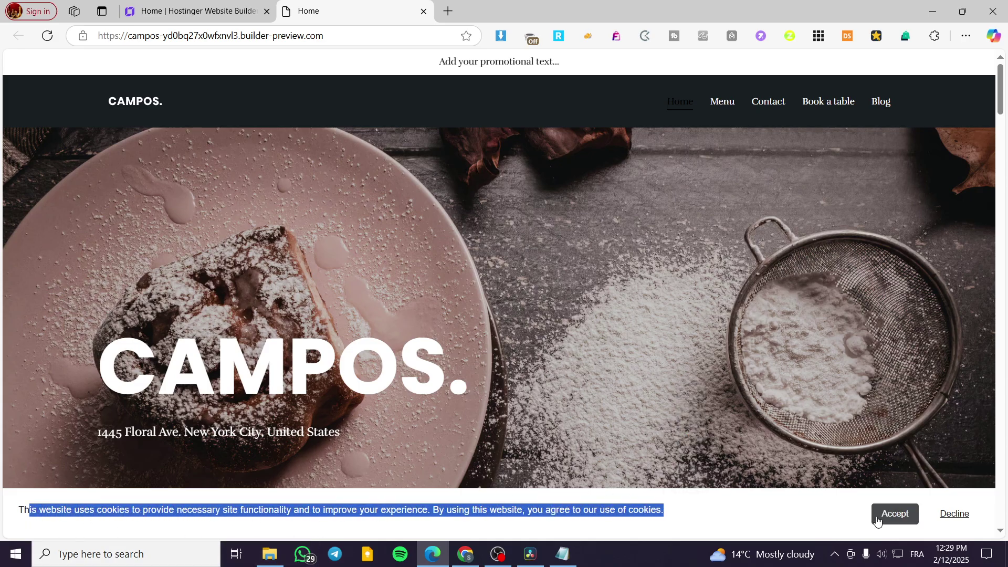
click(963, 515)
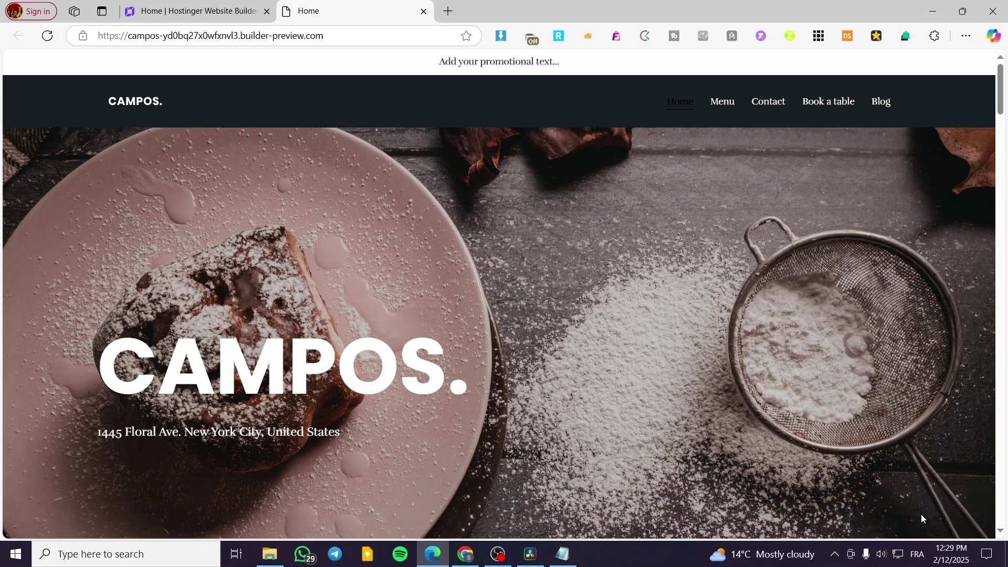
click(424, 11)
click(48, 74)
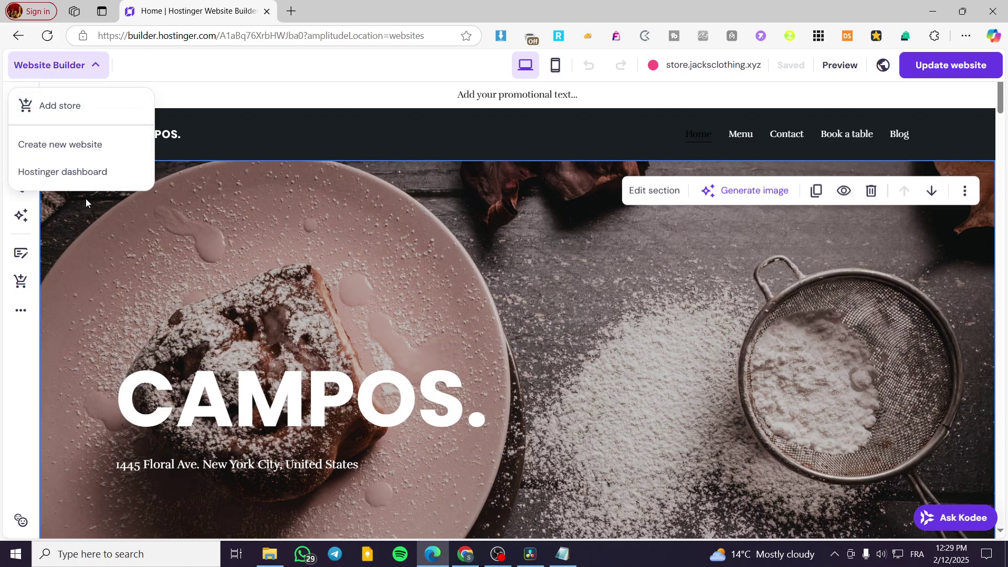
click(90, 170)
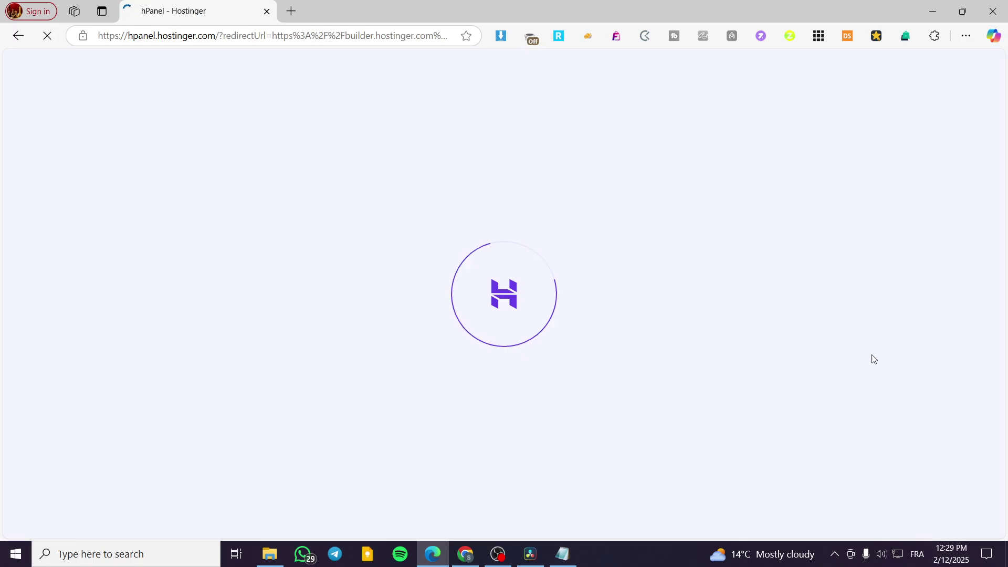